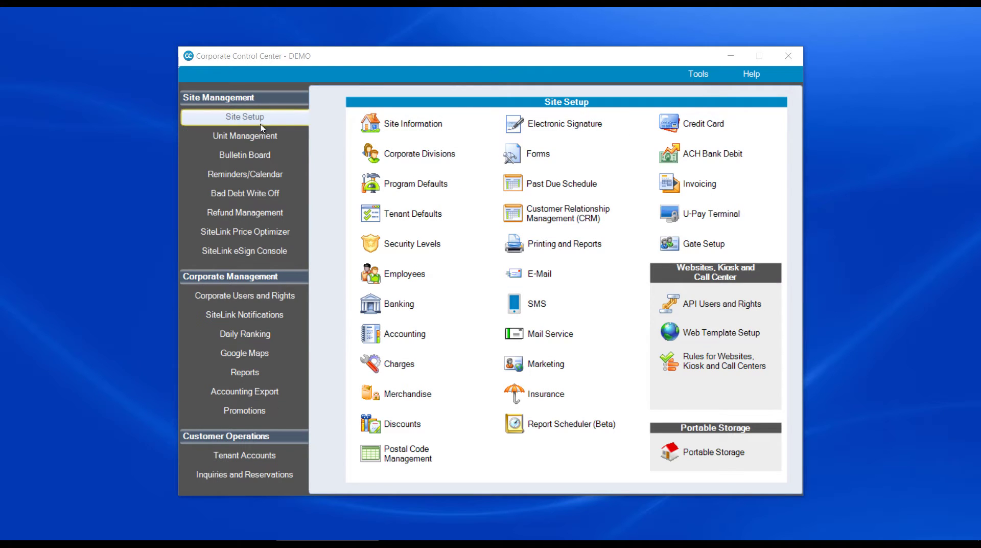
# - Open Inquiries and Reservations from Customer Operations to list the facilities
pyautogui.click(261, 475)
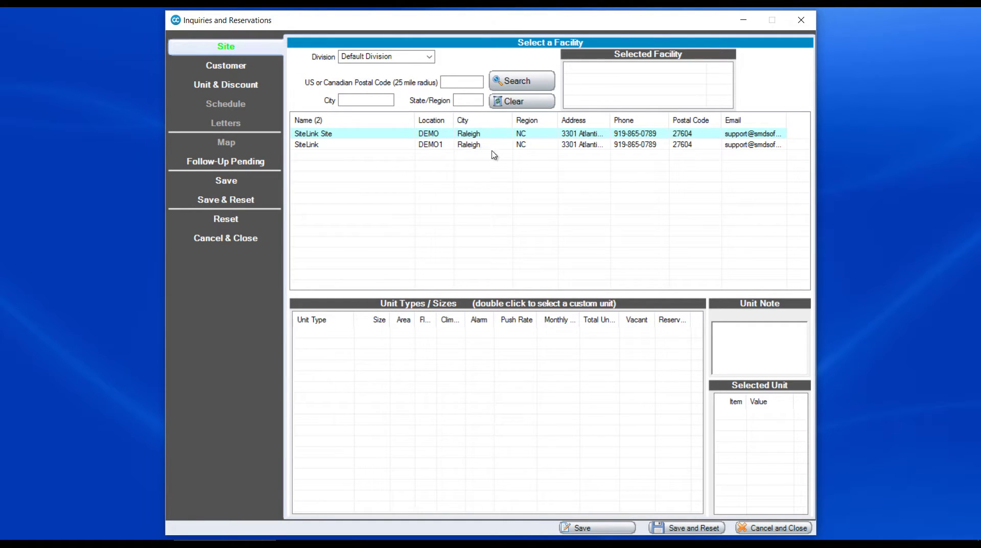
# - Select the SiteLink Site facility, view its available Parking units, then close that list
pyautogui.click(441, 137)
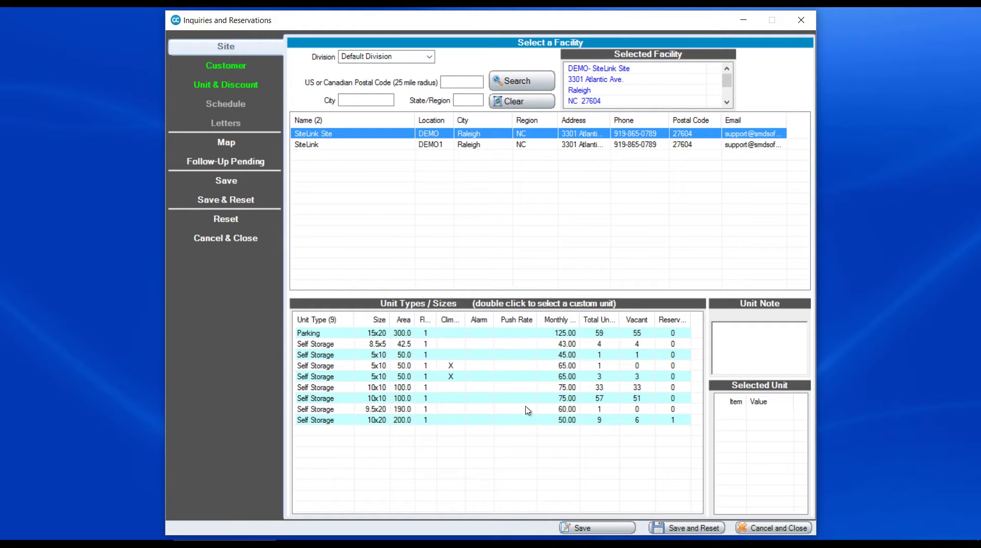
pyautogui.doubleClick(394, 337)
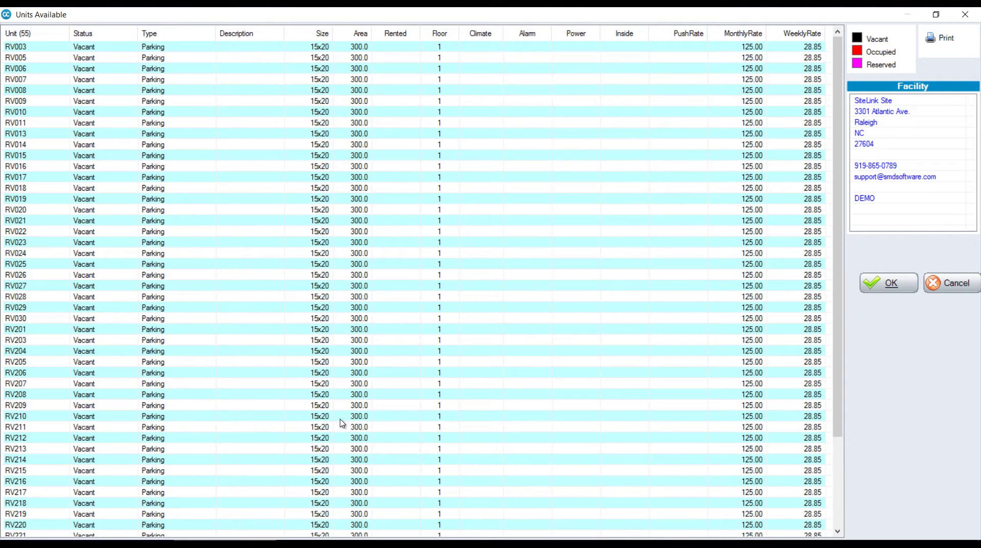
pyautogui.click(965, 14)
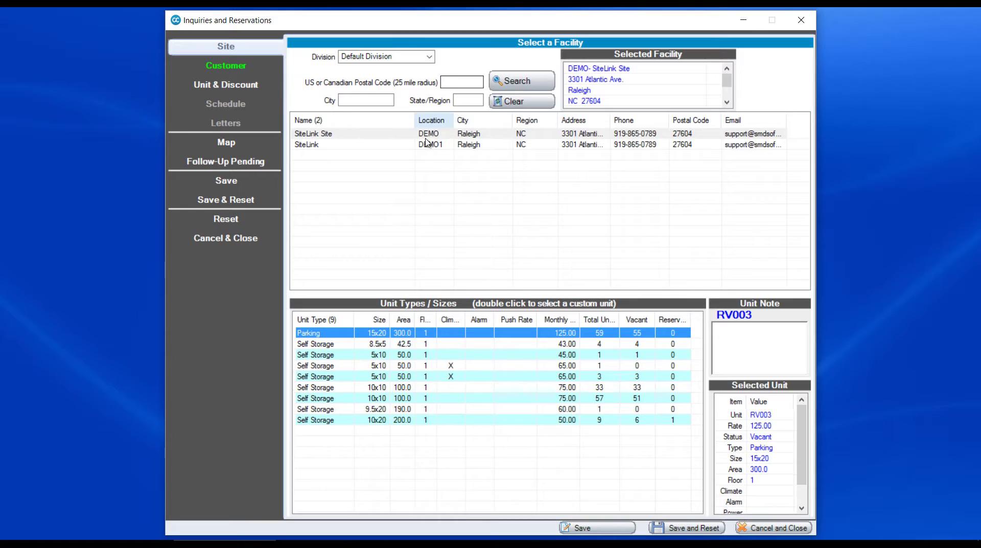
# - Switch the inquiry to the SiteLink (DEMO1) facility
pyautogui.click(423, 144)
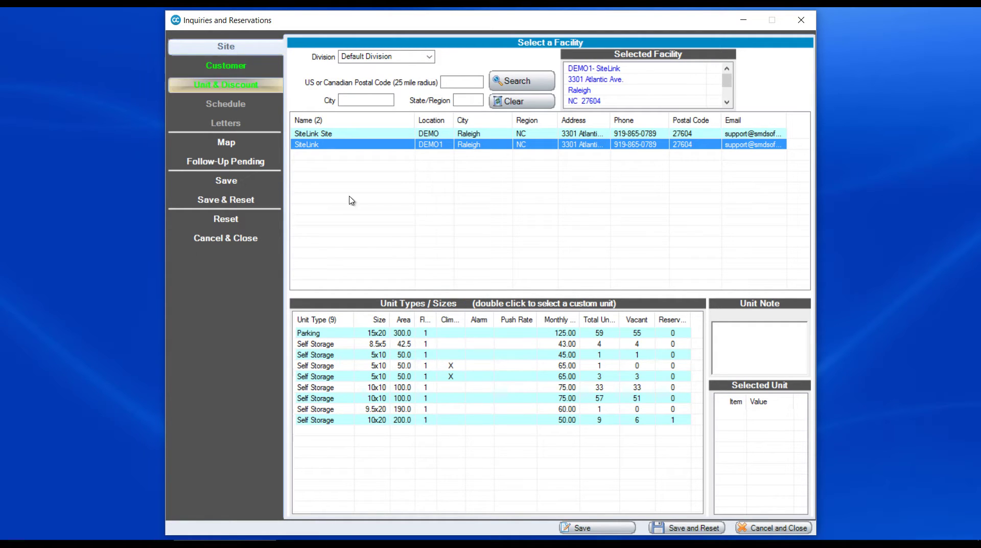
# - Return to the SiteLink Site facility and start adding a new customer
pyautogui.click(357, 135)
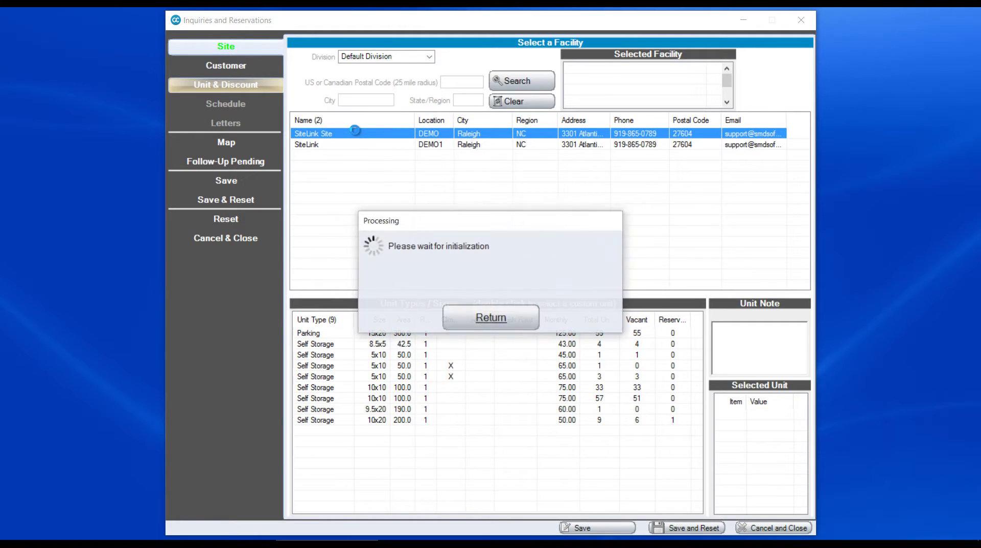
pyautogui.click(240, 70)
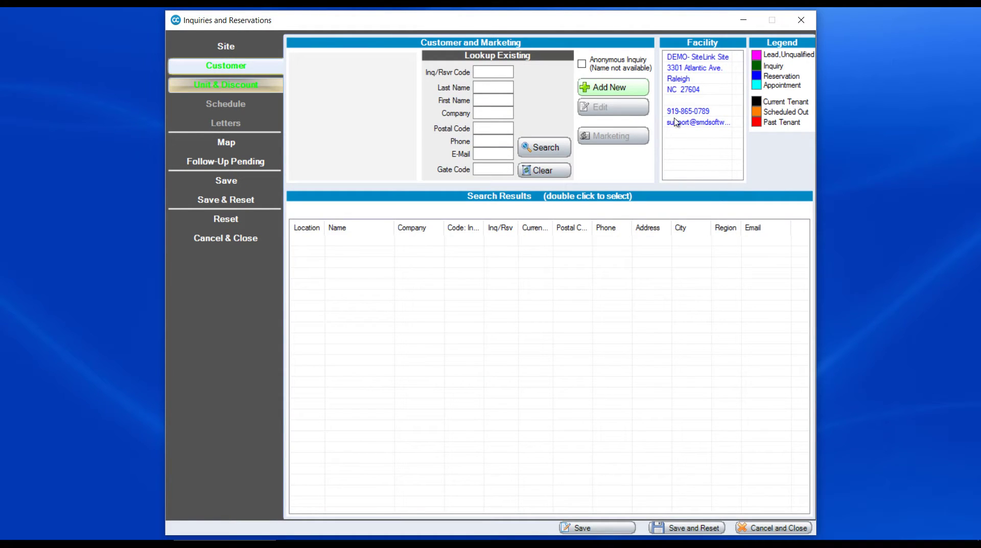
pyautogui.click(604, 90)
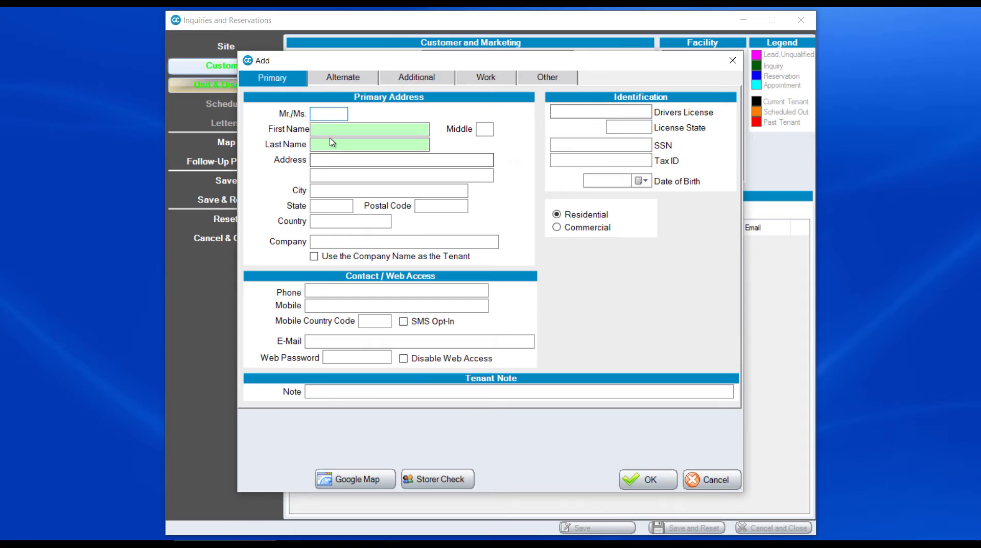
# - Enter the customer's first name, last name and phone number, then confirm saving the customer
pyautogui.click(377, 149)
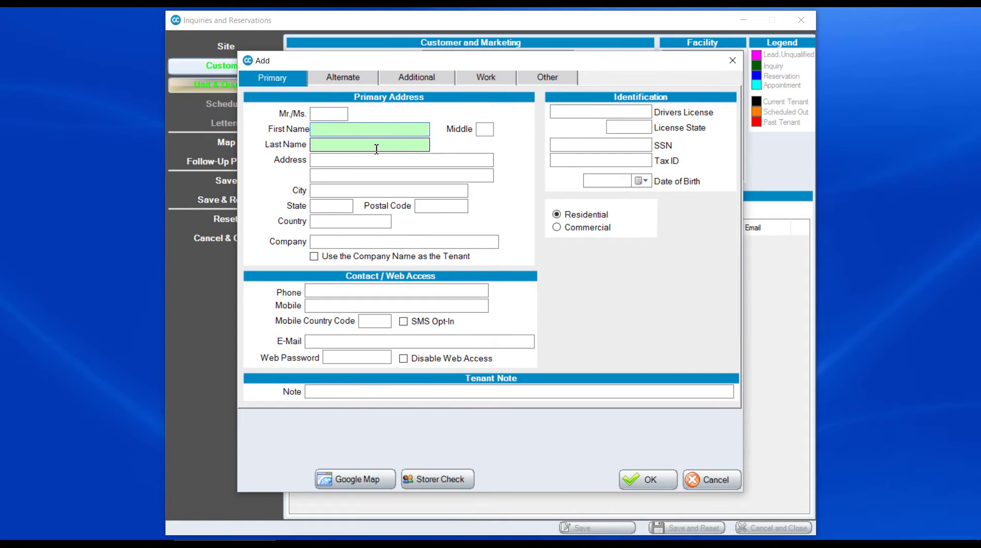
pyautogui.click(377, 149)
pyautogui.write('Person')
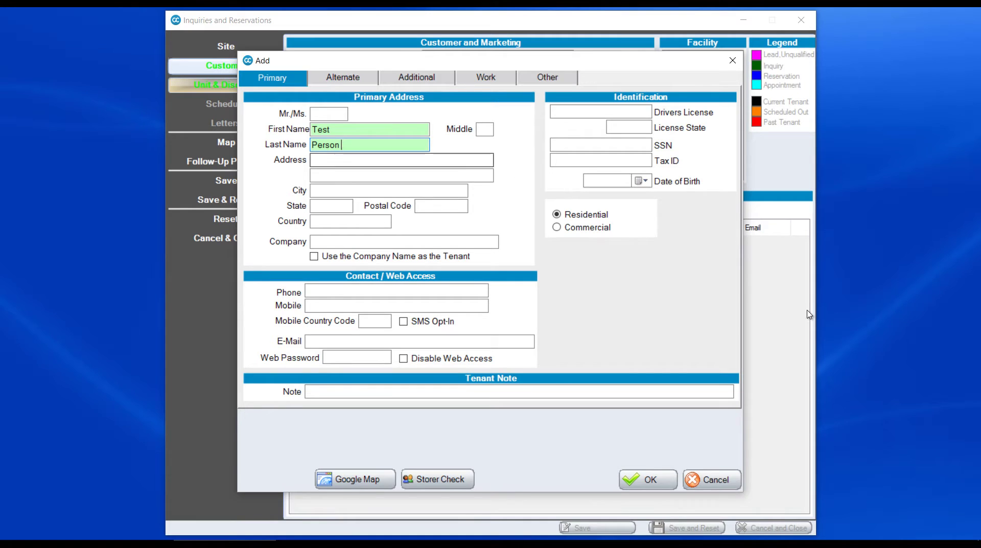
pyautogui.click(342, 301)
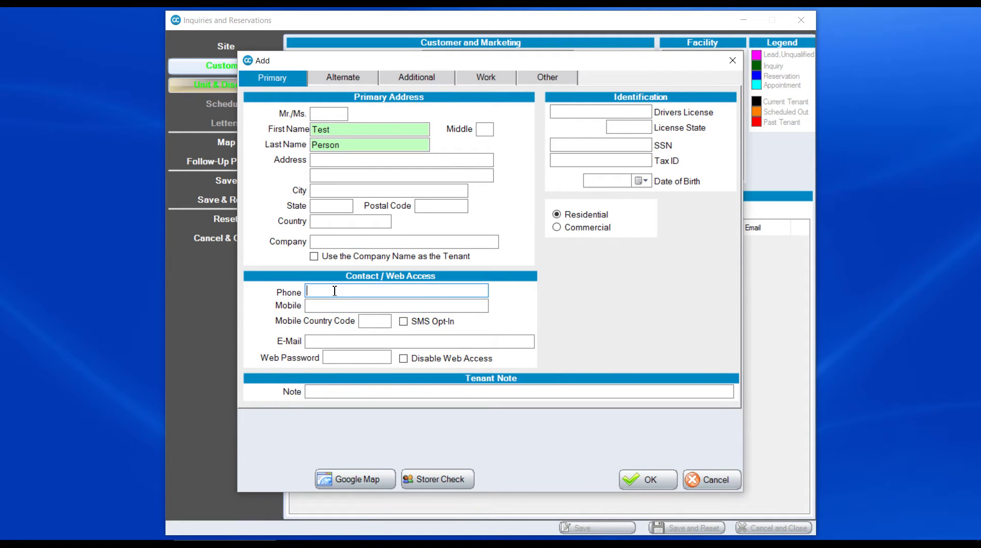
pyautogui.click(335, 291)
pyautogui.write('8888888888')
pyautogui.click(666, 479)
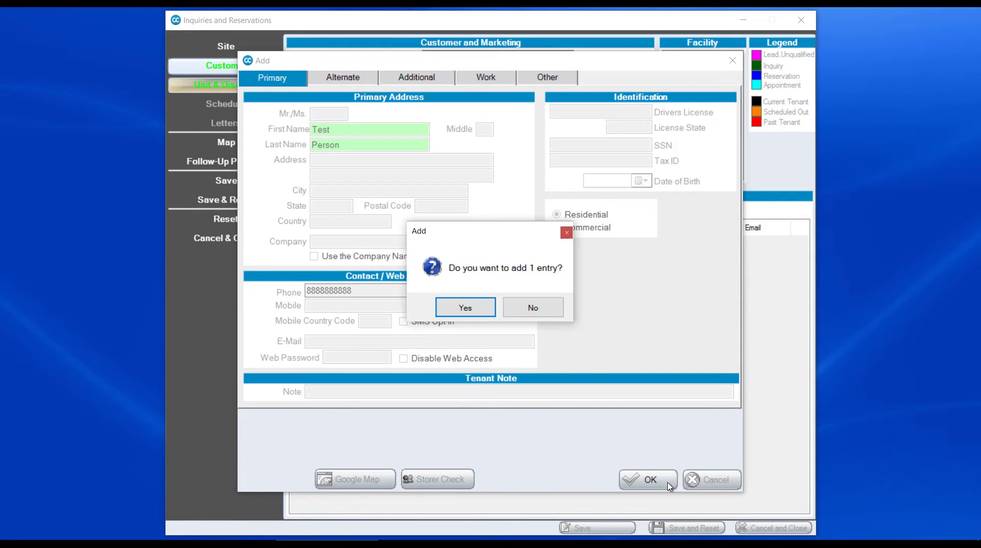
pyautogui.click(459, 305)
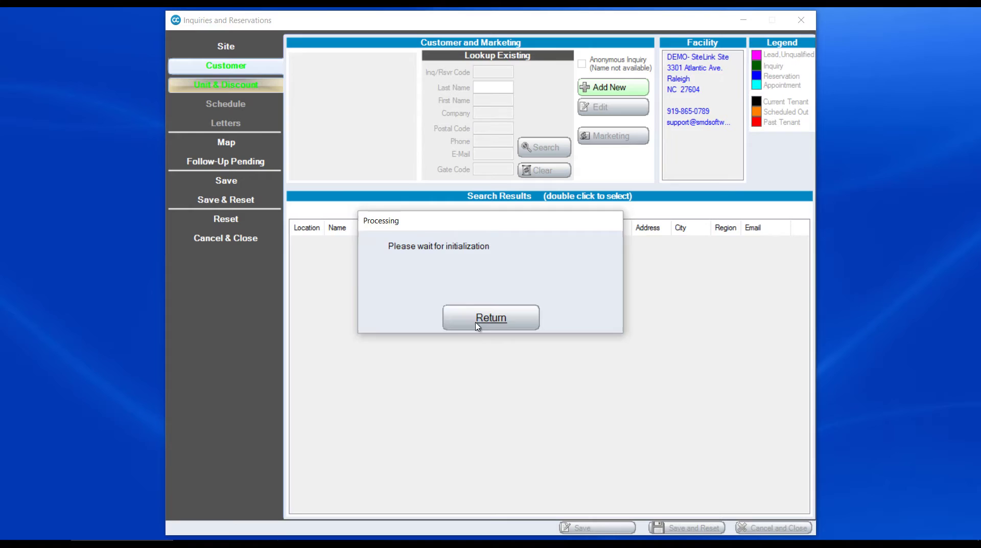
pyautogui.click(510, 310)
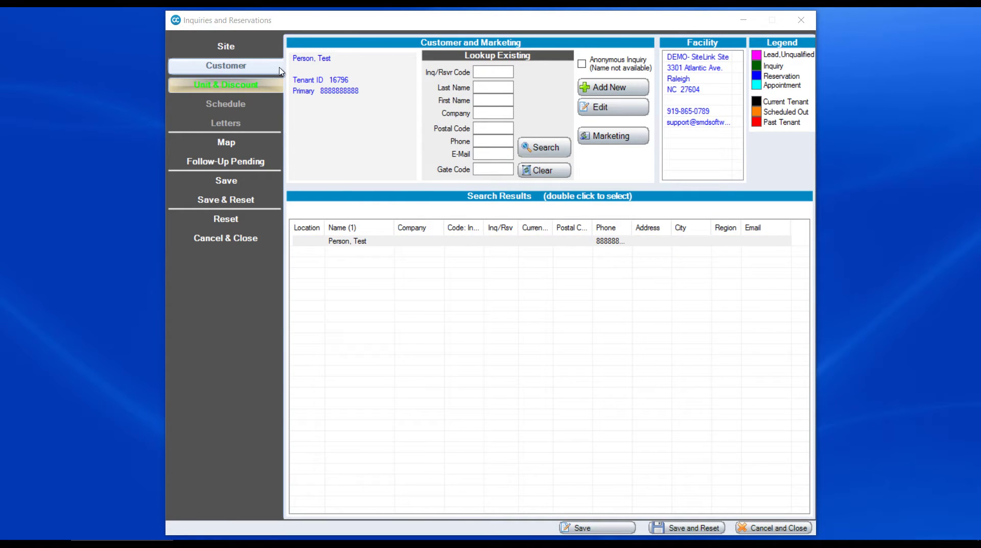
# - Assign vacant 5x10 self-storage unit B02, quoted at 45.00, to the booking
pyautogui.click(247, 86)
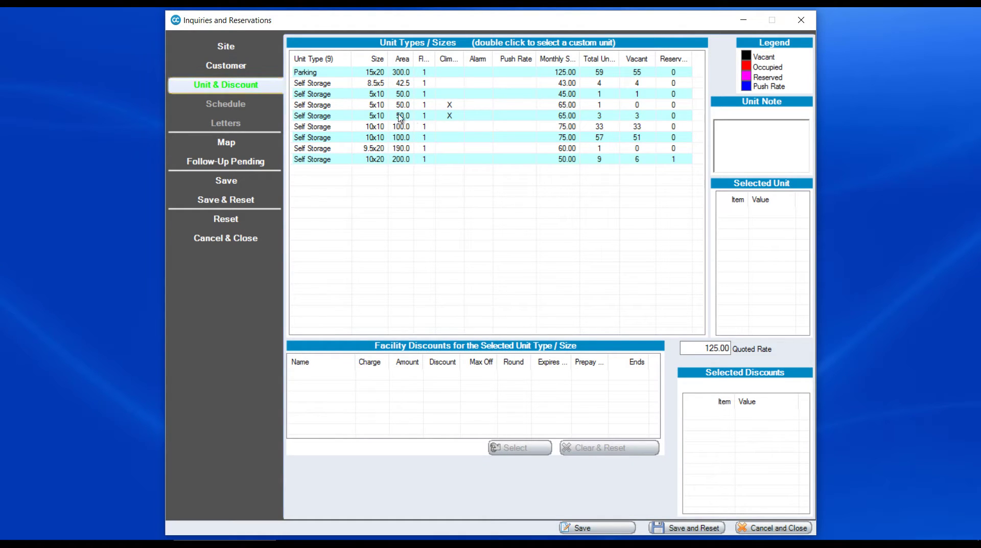
pyautogui.click(374, 97)
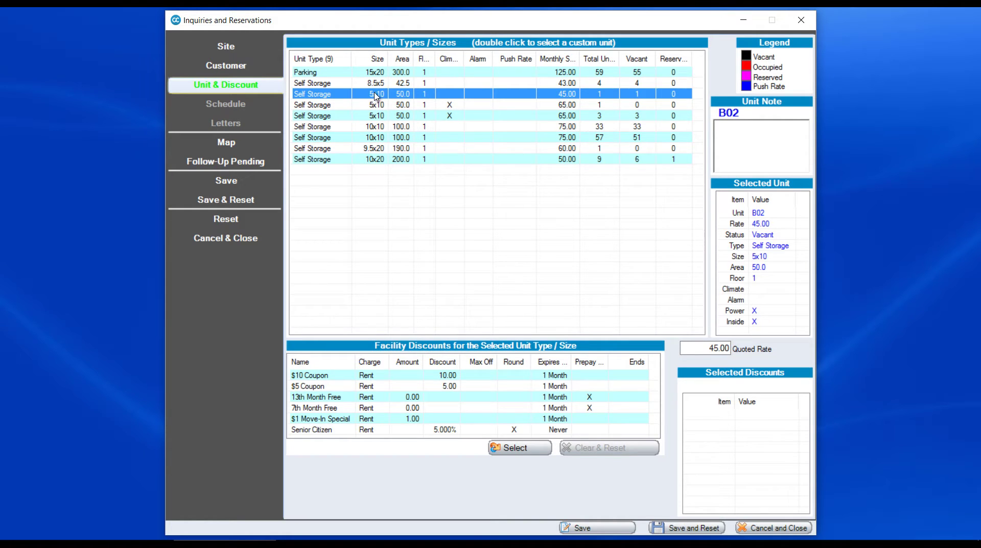
pyautogui.doubleClick(374, 96)
pyautogui.click(341, 47)
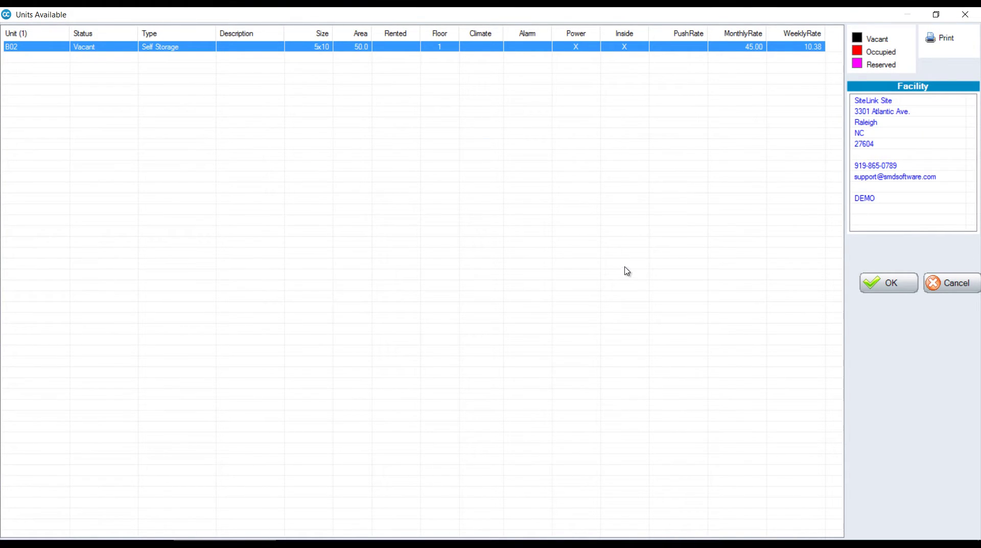
pyautogui.click(900, 282)
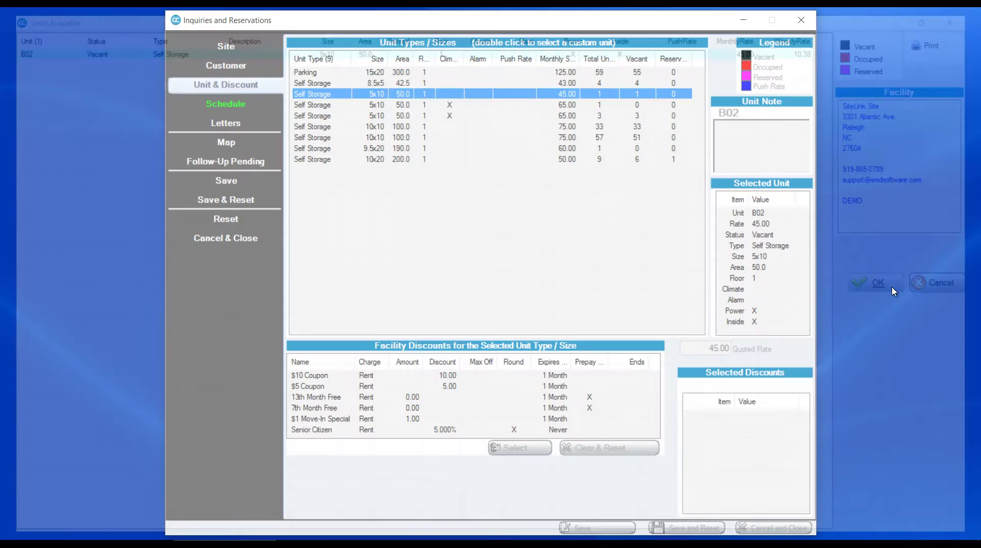
# - On the Schedule step, record phone origination and set the sale type to Reservation
pyautogui.click(254, 106)
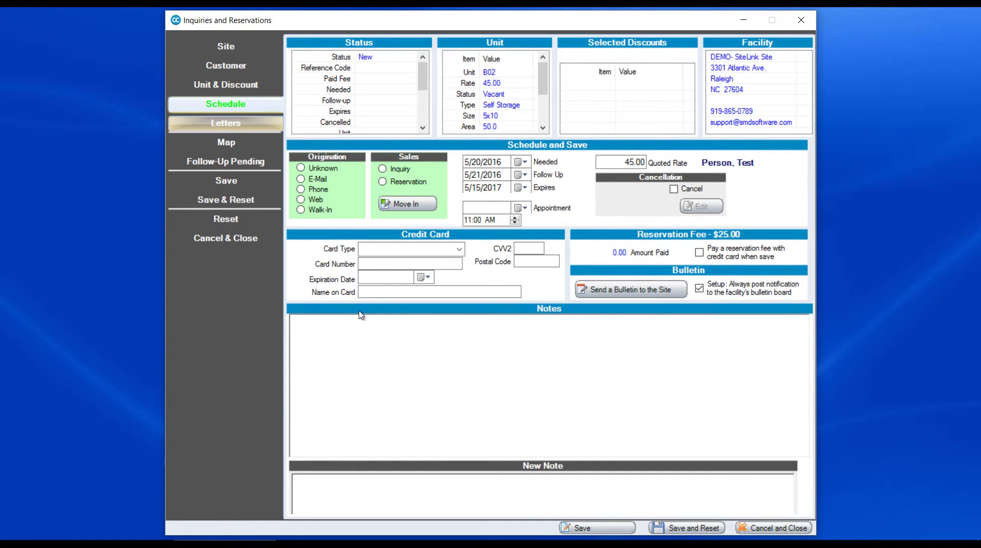
pyautogui.click(303, 190)
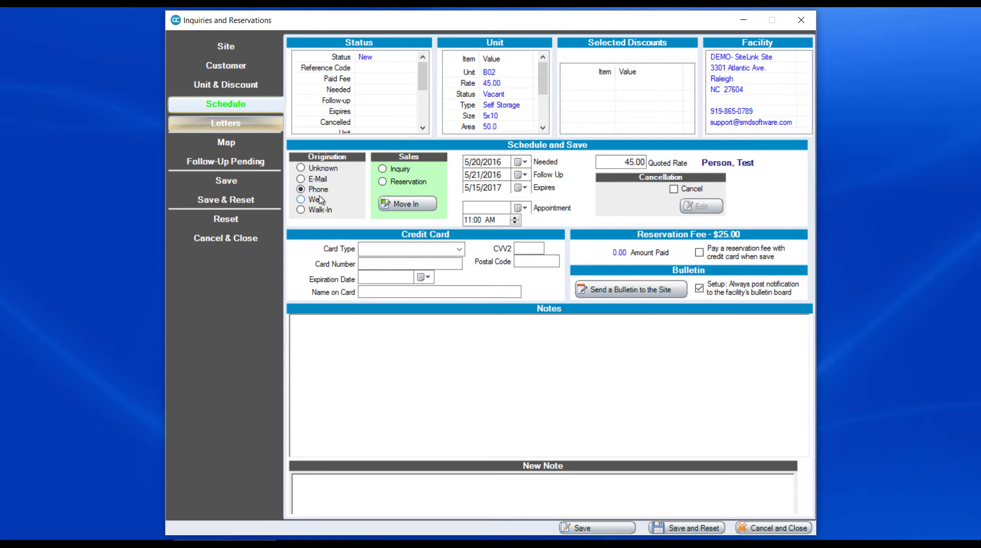
pyautogui.click(384, 169)
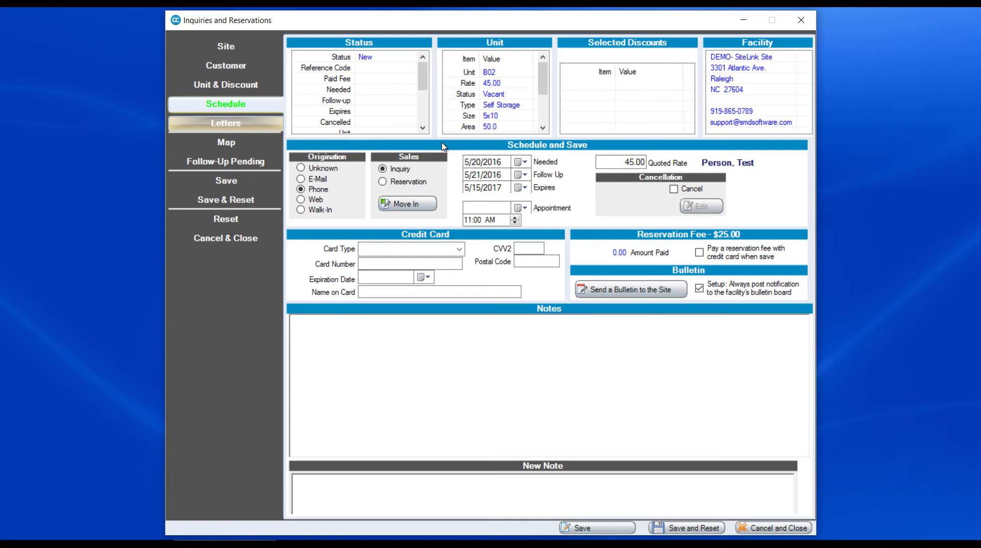
pyautogui.click(383, 182)
pyautogui.moveTo(624, 162); pyautogui.dragTo(668, 165)
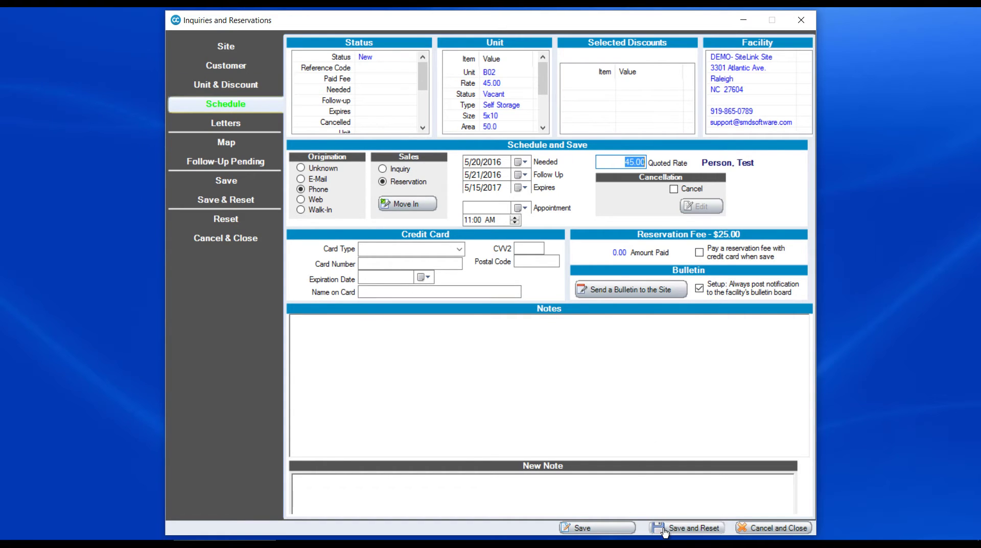
# - Save the reservation without a follow-up call and skip the facility bulletin
pyautogui.click(603, 528)
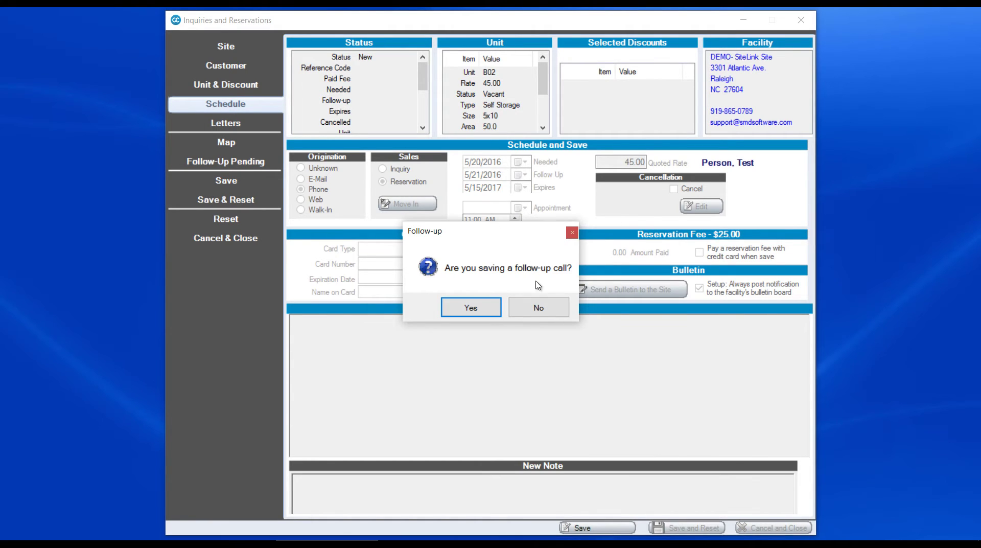
pyautogui.click(541, 313)
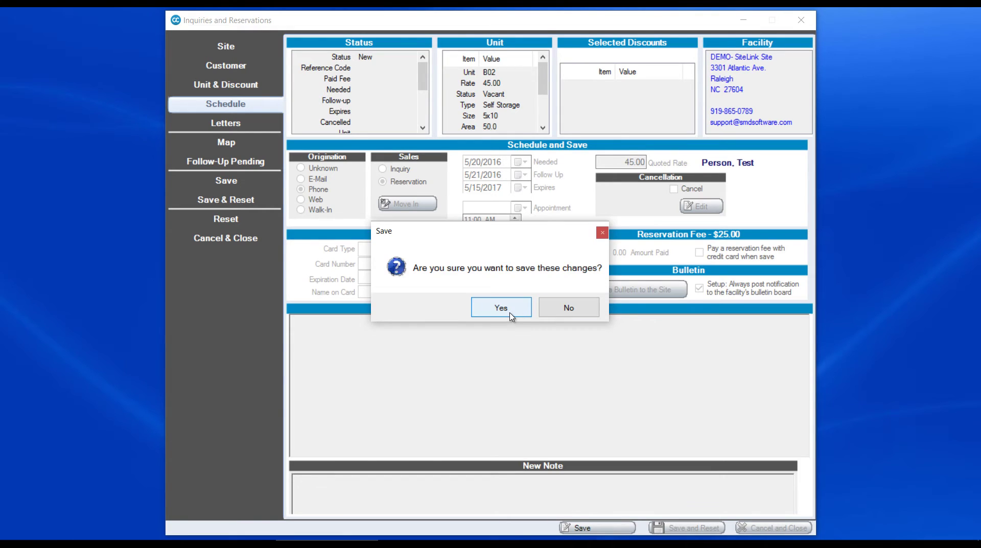
pyautogui.click(510, 315)
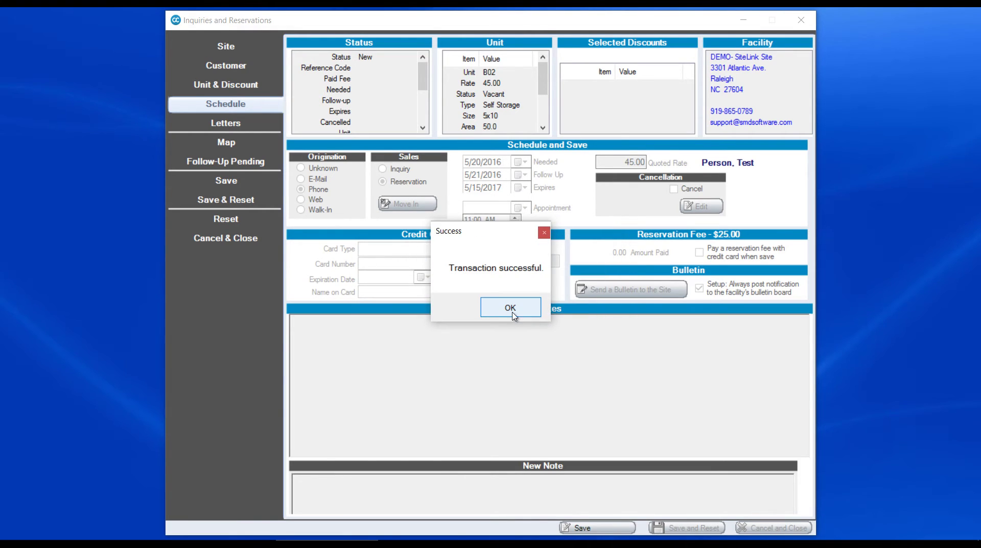
pyautogui.click(513, 313)
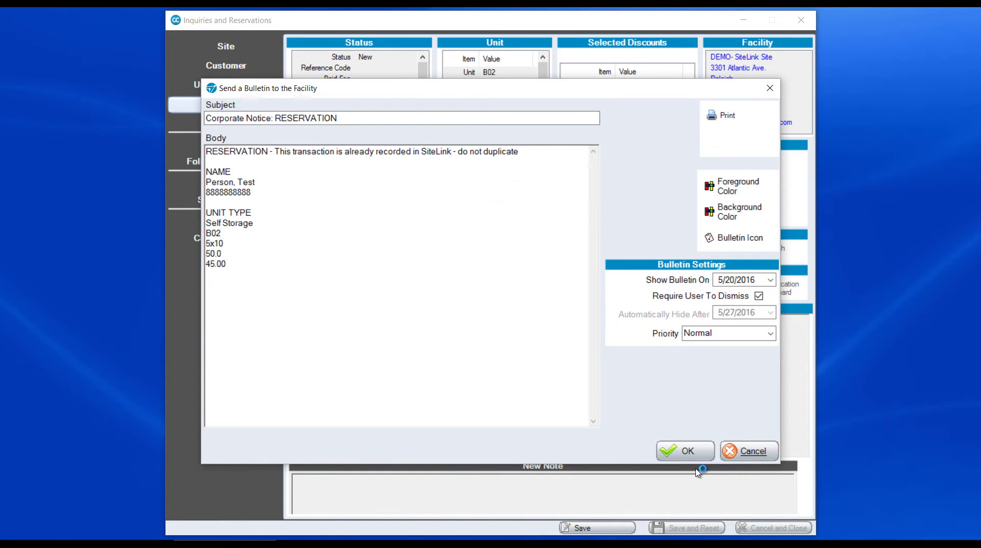
pyautogui.click(752, 450)
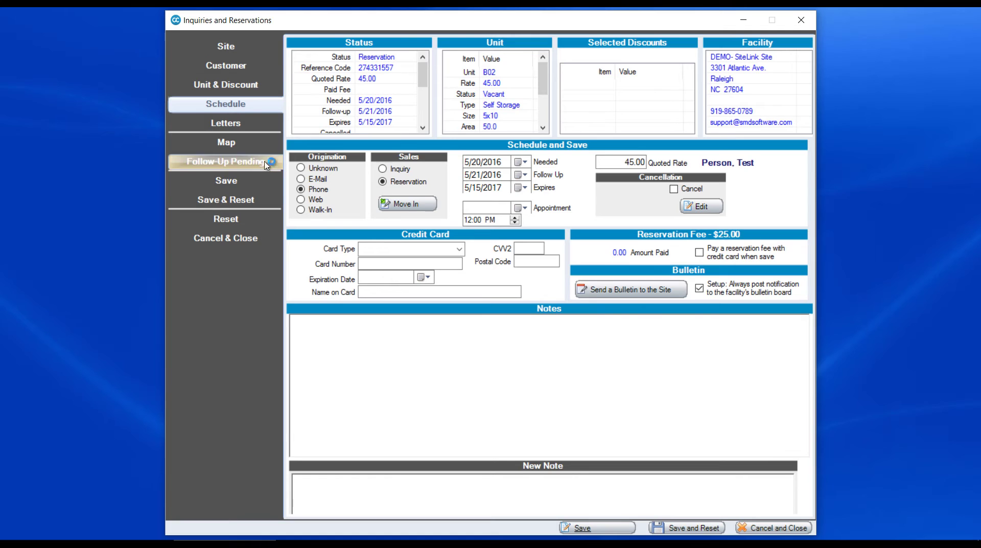
# - Open the reservation's Letters, close the facility map, and show the Follow-Up Pending list
pyautogui.click(238, 126)
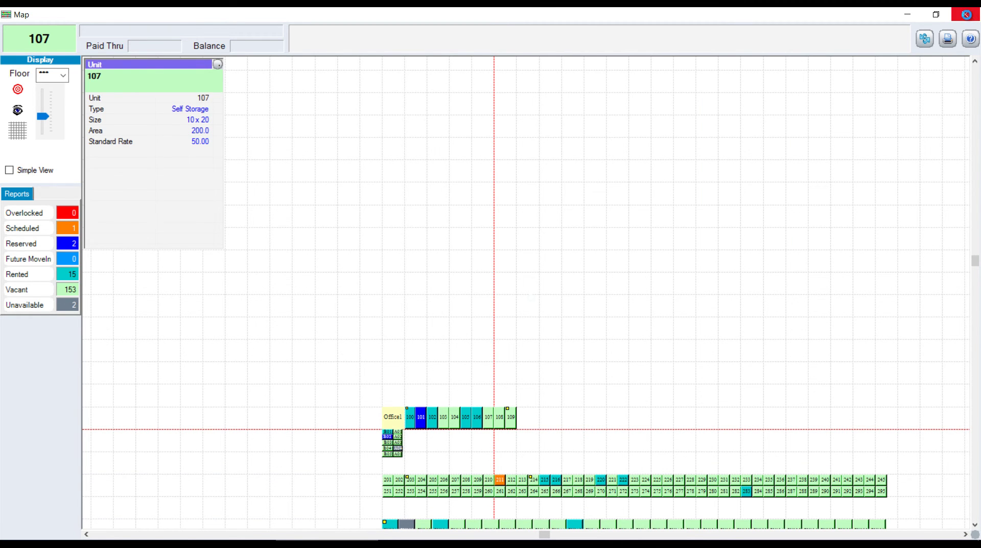
pyautogui.click(966, 15)
pyautogui.click(220, 171)
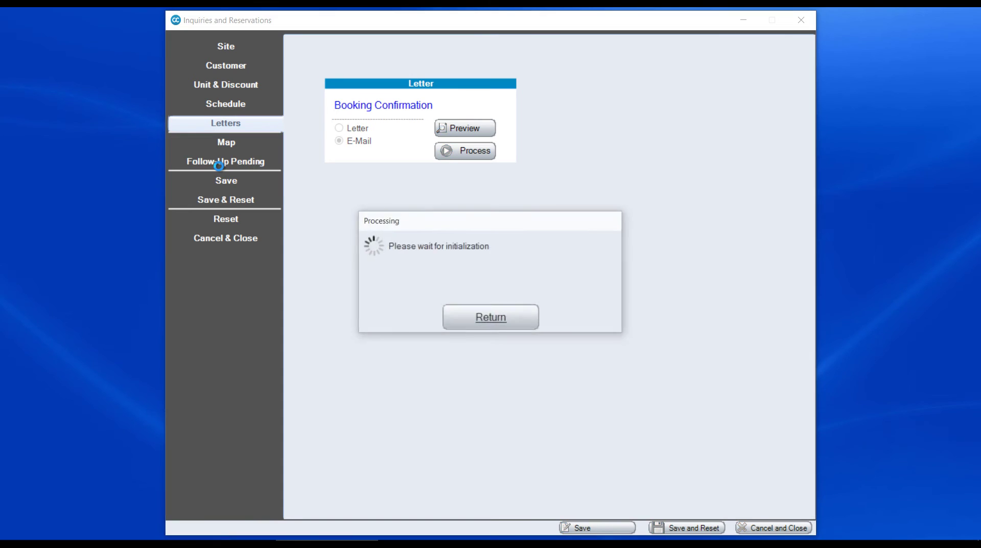